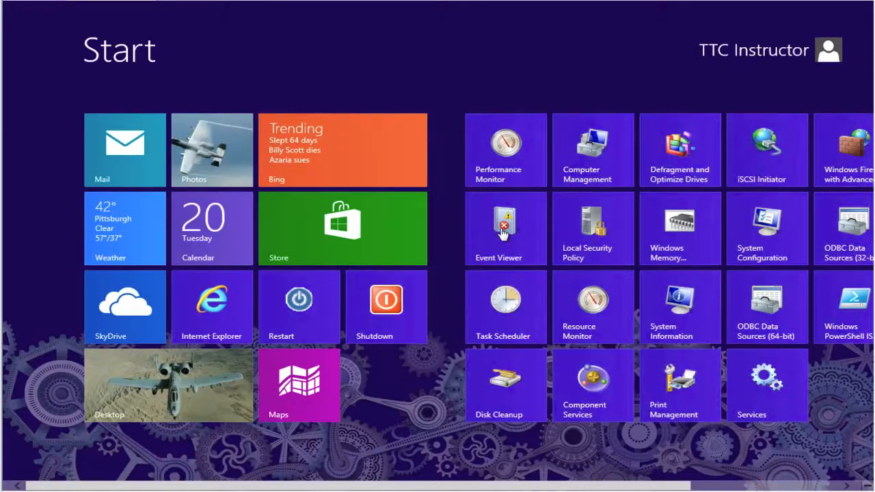
Step: Open Event Viewer and make its window taller
{"action": "left_click", "coordinate": [501, 228]}
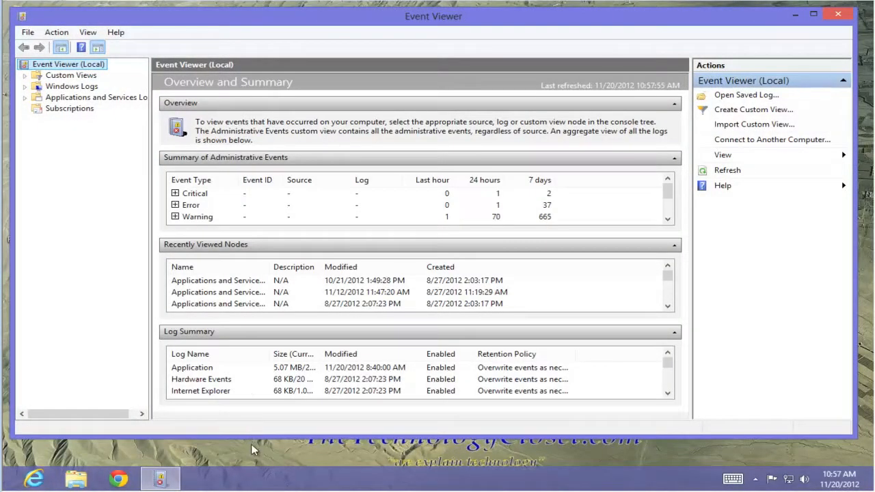
{"action": "left_click_drag", "start_coordinate": [254, 436], "coordinate": [253, 462]}
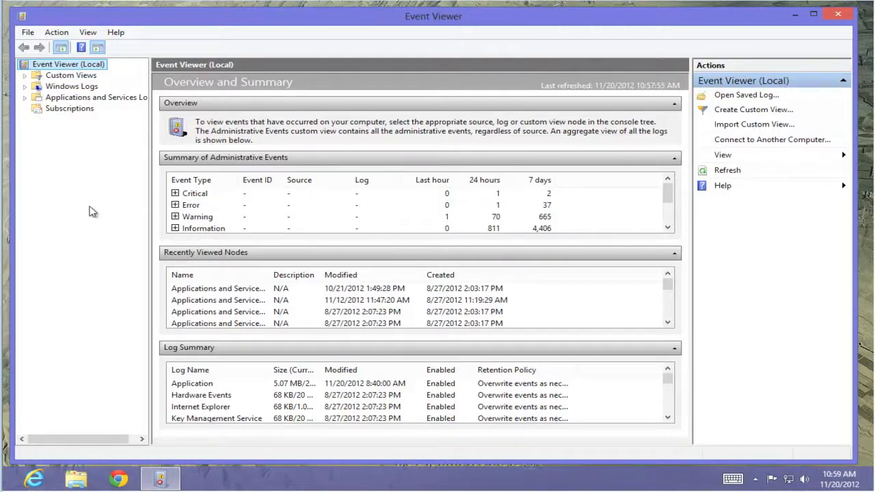
Step: Show the Administrative Events custom view and look through its event list down to the oldest entries
{"action": "left_click", "coordinate": [25, 76]}
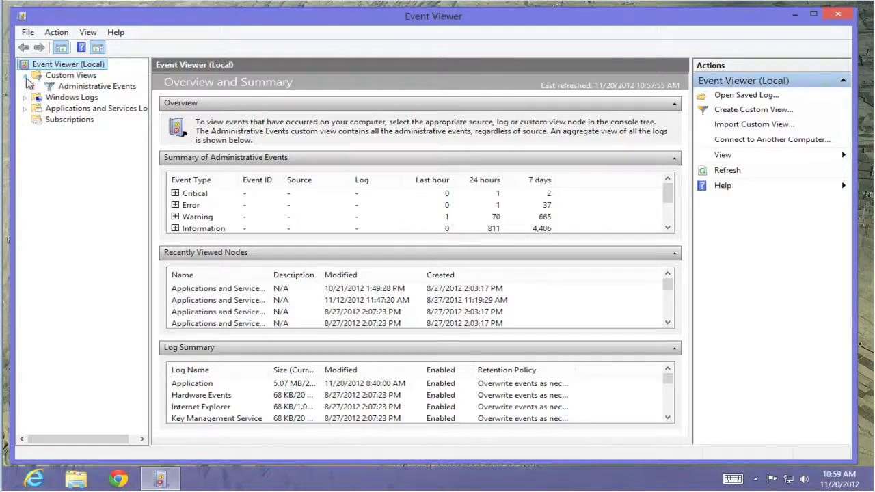
{"action": "left_click", "coordinate": [87, 89]}
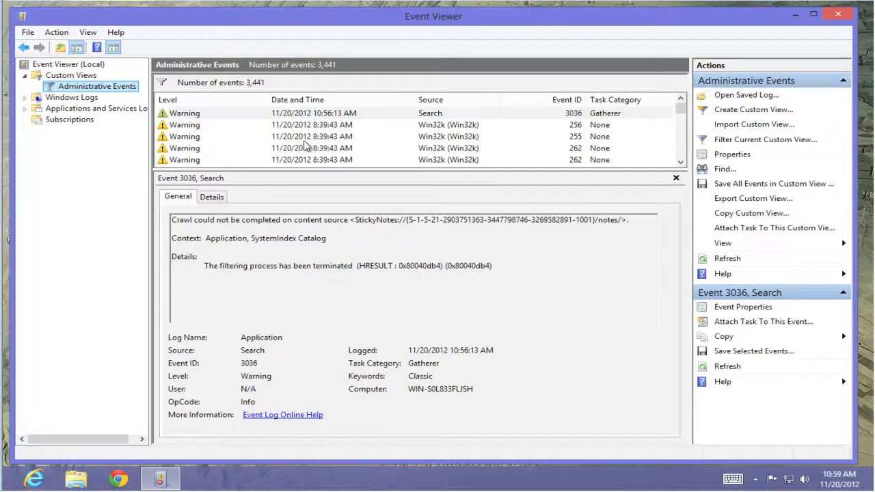
{"action": "left_click_drag", "start_coordinate": [680, 108], "coordinate": [686, 162]}
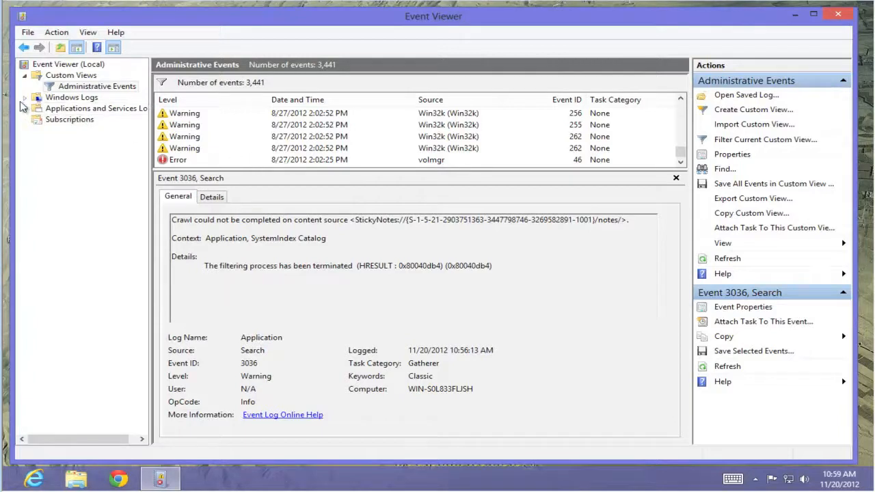
Step: Expand Windows Logs and Applications and Services Logs, viewing the Hardware Events, Internet Explorer and ThinPrint Diagnostics logs
{"action": "left_click", "coordinate": [25, 99]}
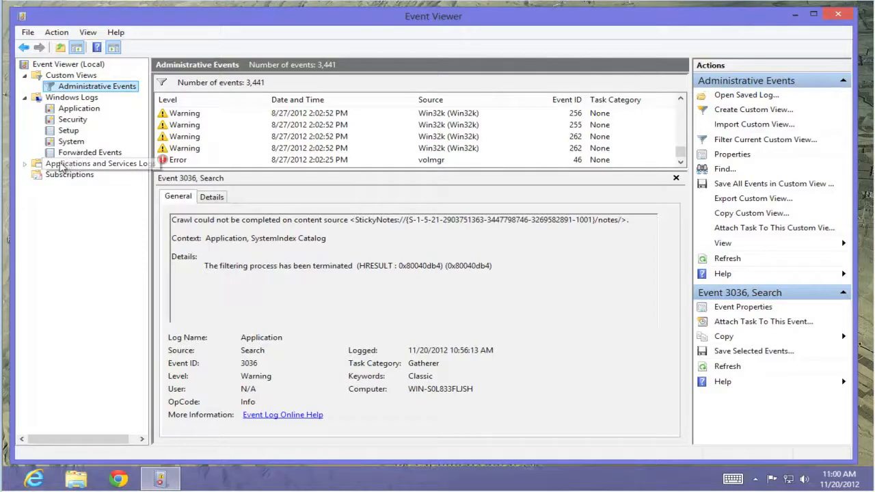
{"action": "left_click", "coordinate": [27, 165]}
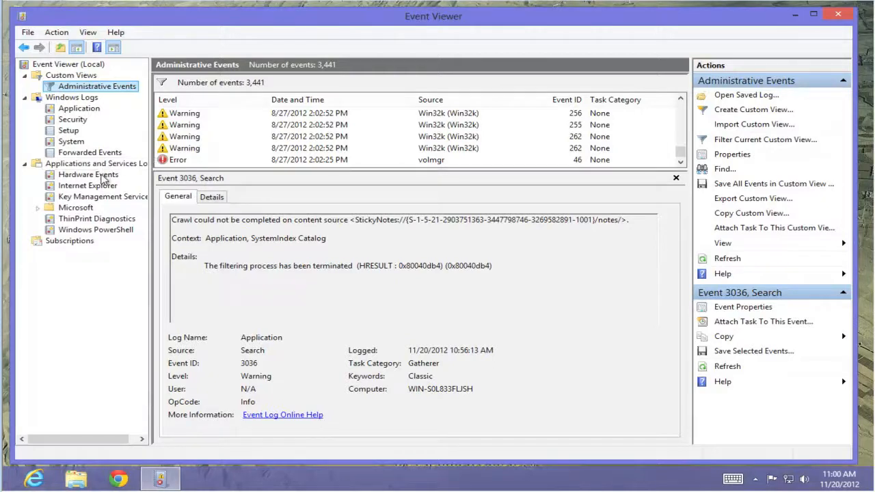
{"action": "left_click", "coordinate": [102, 176]}
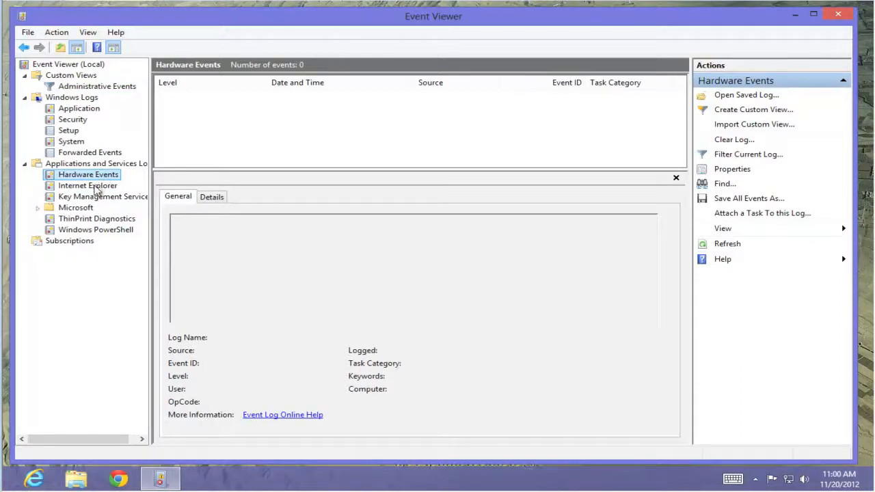
{"action": "left_click", "coordinate": [96, 188]}
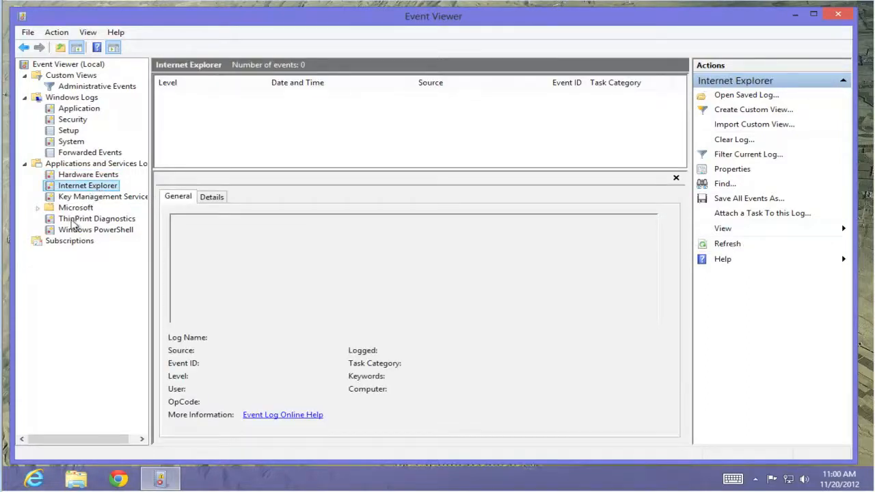
{"action": "left_click", "coordinate": [108, 220]}
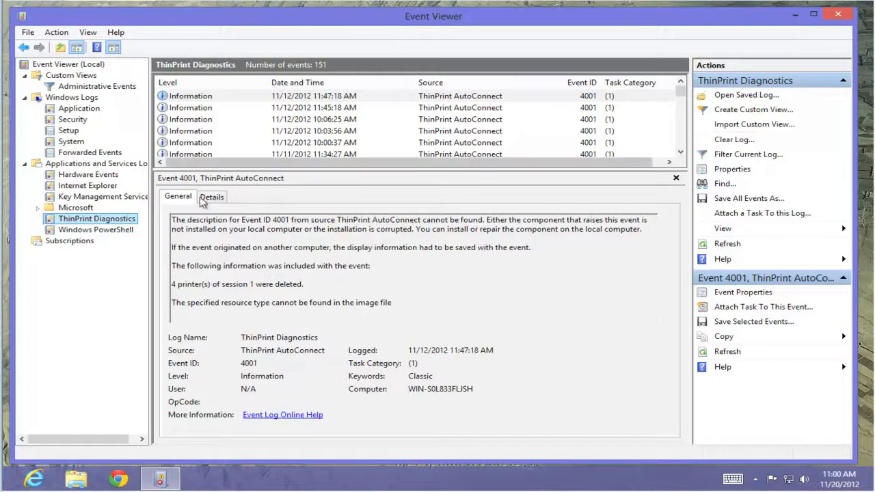
Step: View Subscriptions and decline starting the Windows Event Collector Service
{"action": "left_click", "coordinate": [67, 242]}
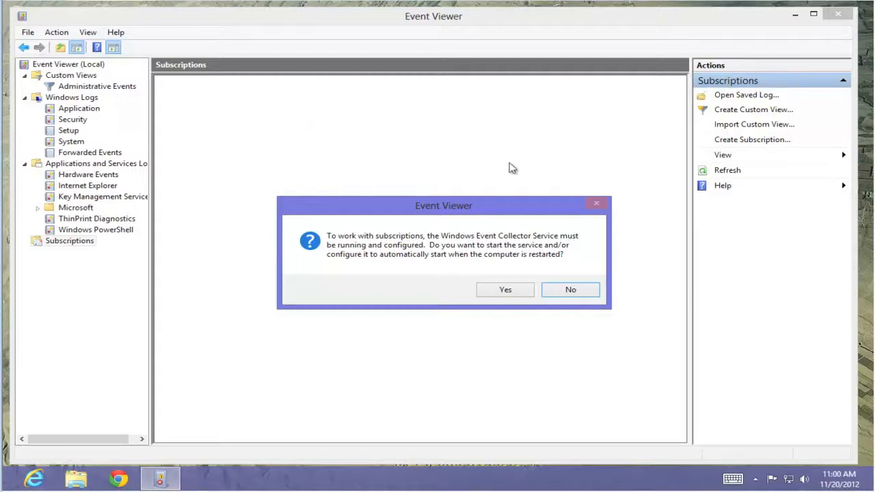
{"action": "left_click", "coordinate": [572, 291]}
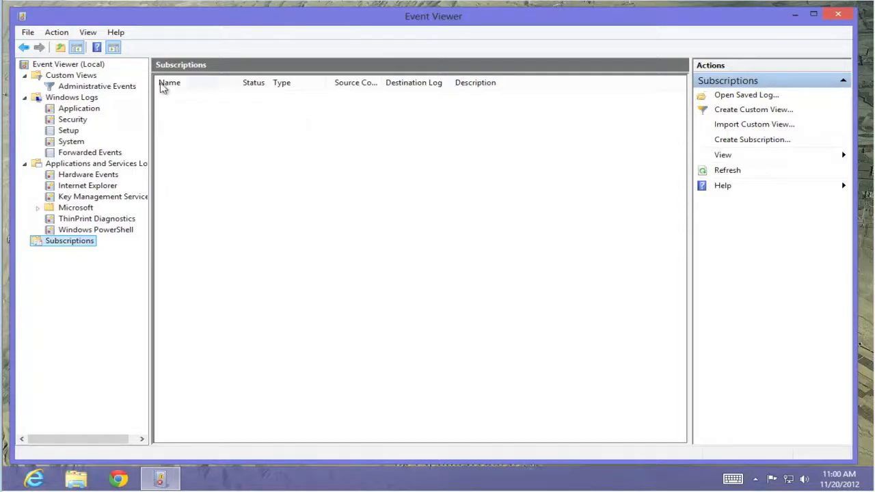
Step: Check the Disk Cleanup options for the console's stored profile files and leave without deleting them
{"action": "left_click", "coordinate": [28, 35]}
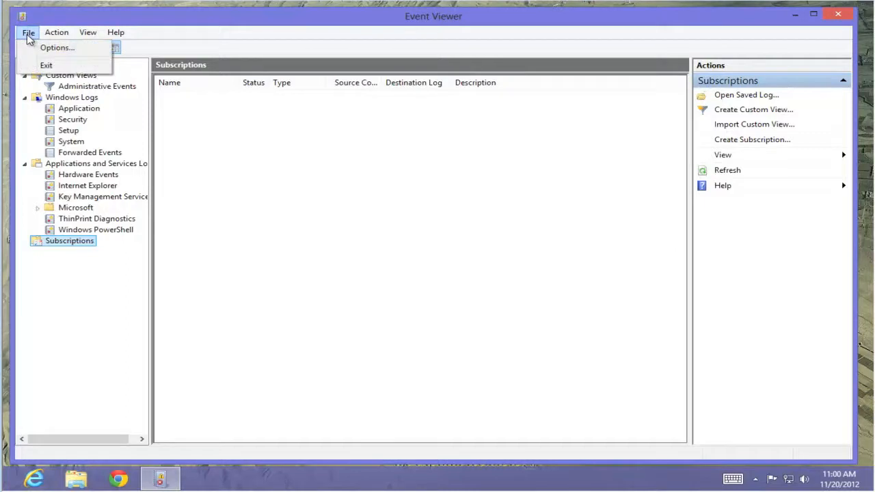
{"action": "mouse_move", "coordinate": [57, 32]}
{"action": "mouse_move", "coordinate": [28, 32]}
{"action": "left_click", "coordinate": [55, 48]}
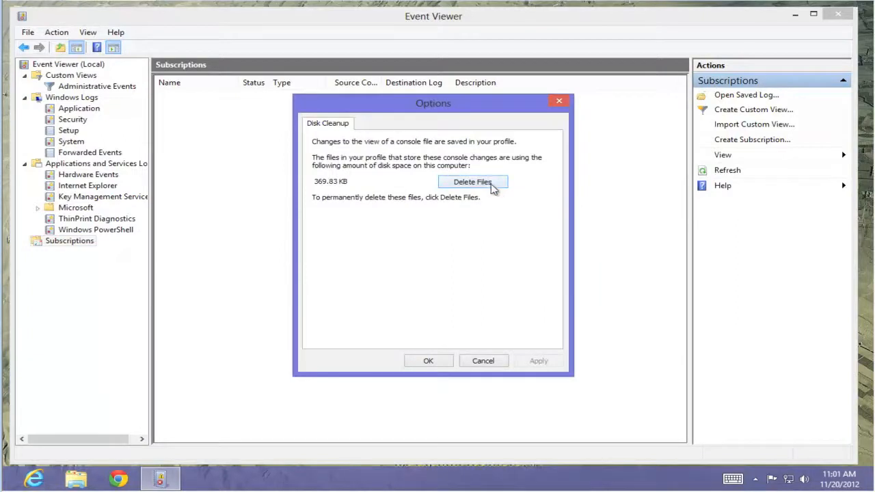
{"action": "left_click", "coordinate": [482, 361]}
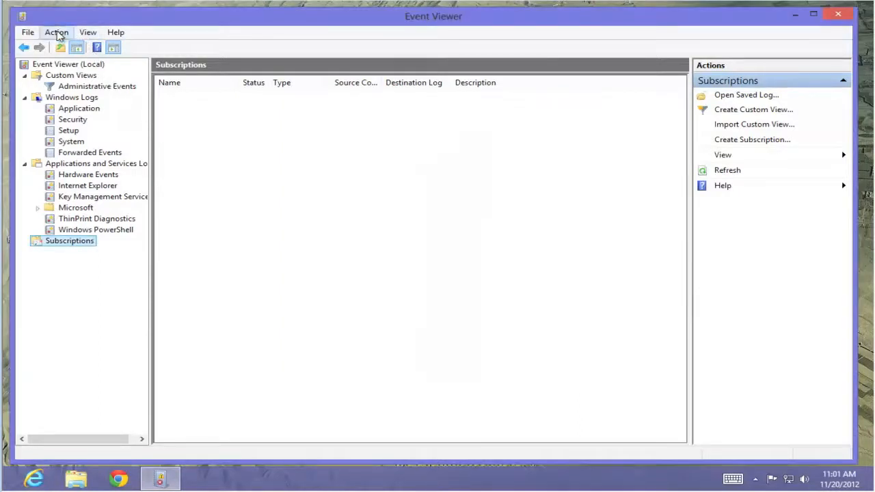
{"action": "left_click", "coordinate": [58, 34]}
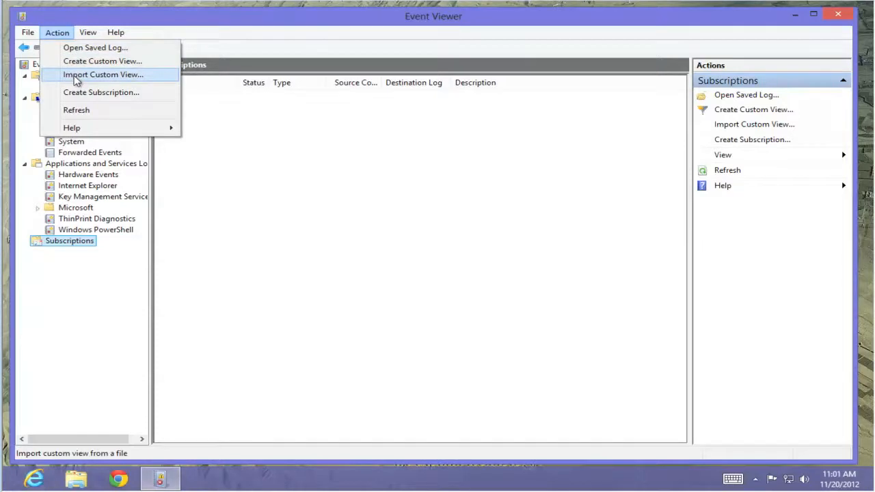
{"action": "mouse_move", "coordinate": [90, 35]}
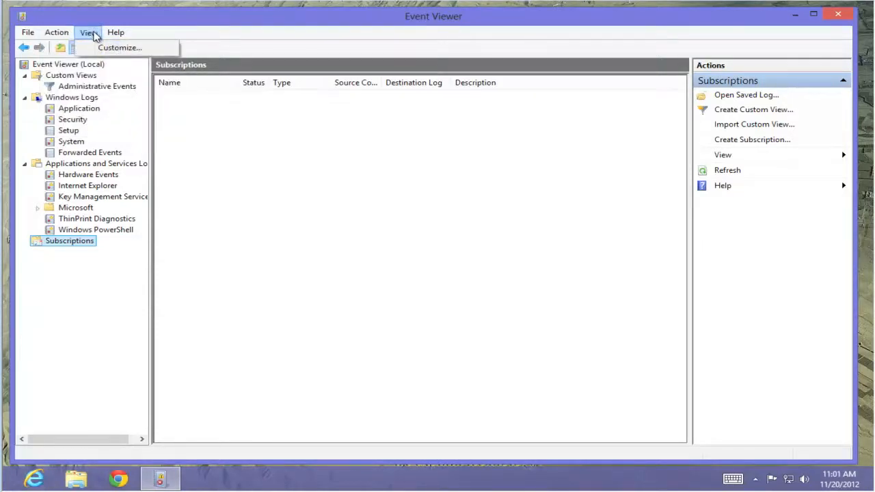
{"action": "mouse_move", "coordinate": [116, 32]}
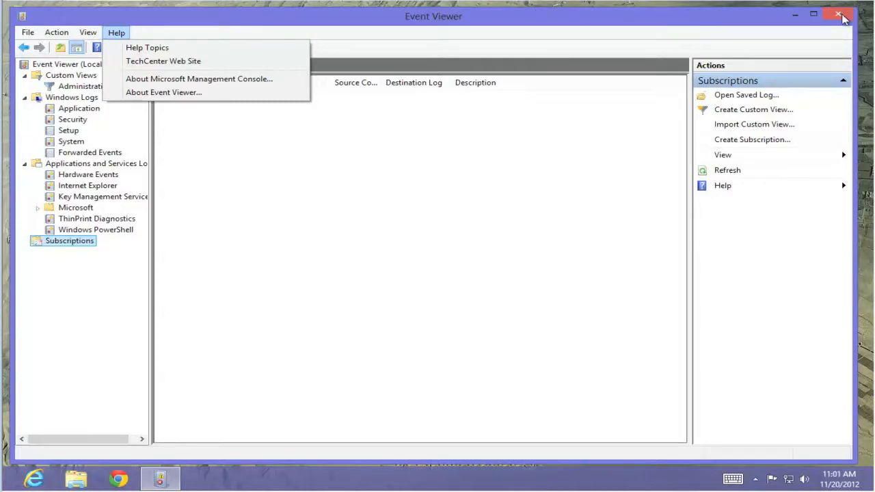
Step: Close Event Viewer and open the Services console by running services.msc
{"action": "left_click", "coordinate": [843, 18]}
{"action": "left_click", "coordinate": [843, 18]}
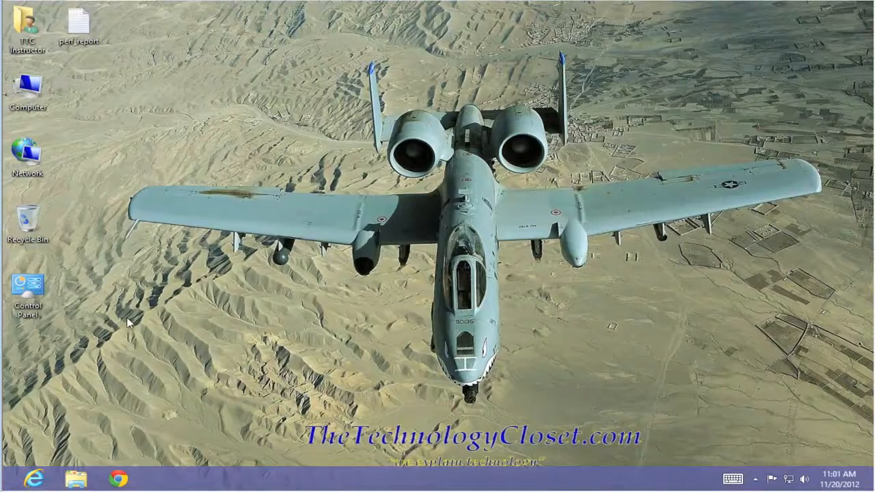
{"action": "mouse_move", "coordinate": [13, 484]}
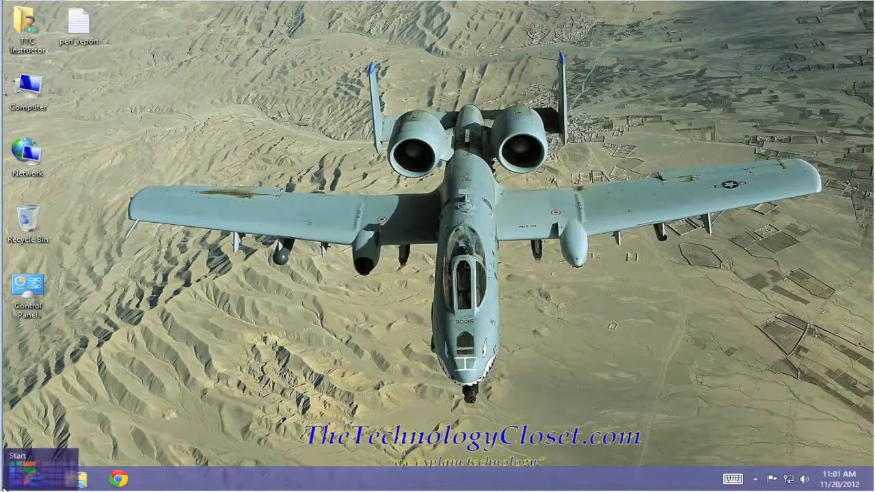
{"action": "right_click", "coordinate": [12, 484]}
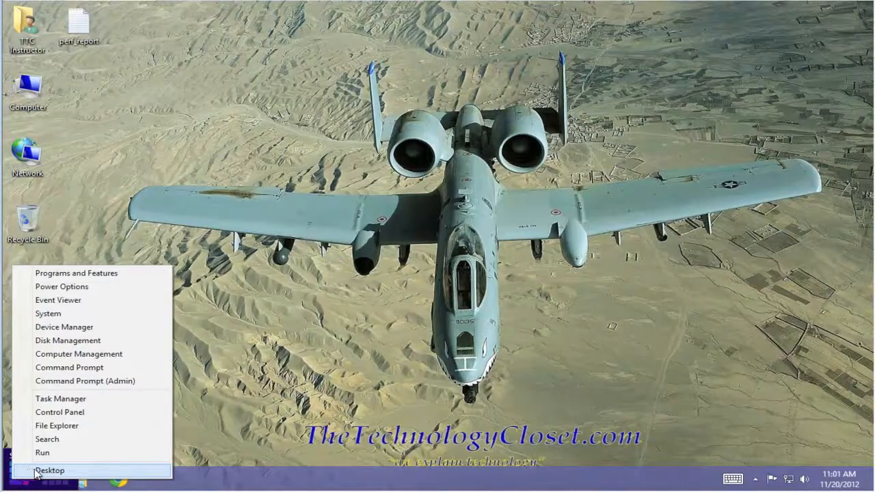
{"action": "left_click", "coordinate": [50, 454]}
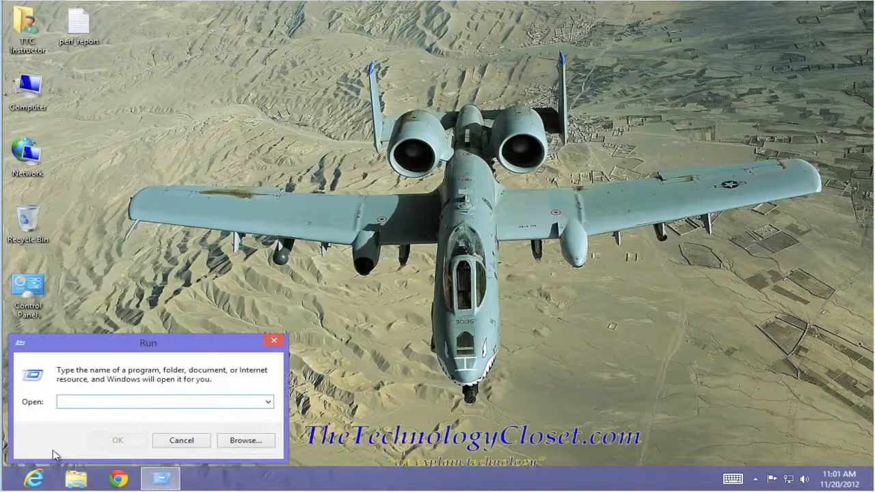
{"action": "type", "text": "services.msc"}
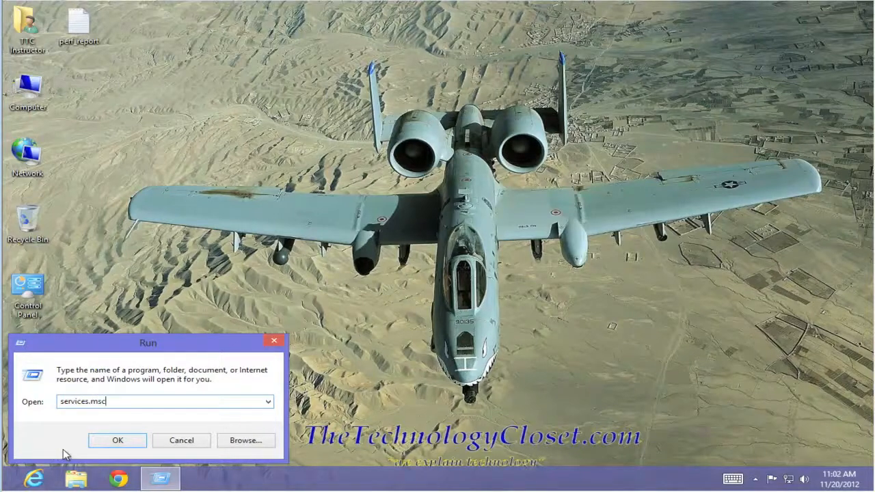
{"action": "left_click", "coordinate": [118, 442]}
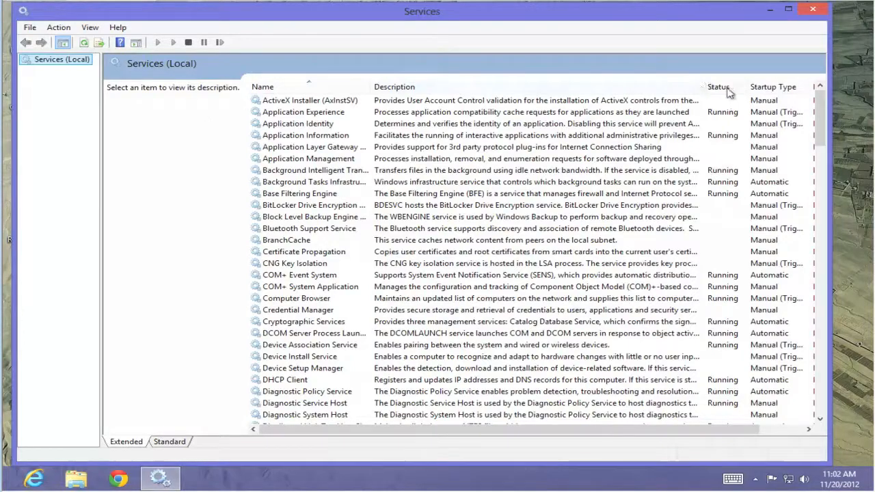
Step: Find the Windows Event Log service in the list and stop it from its properties
{"action": "left_click_drag", "start_coordinate": [825, 110], "coordinate": [820, 167]}
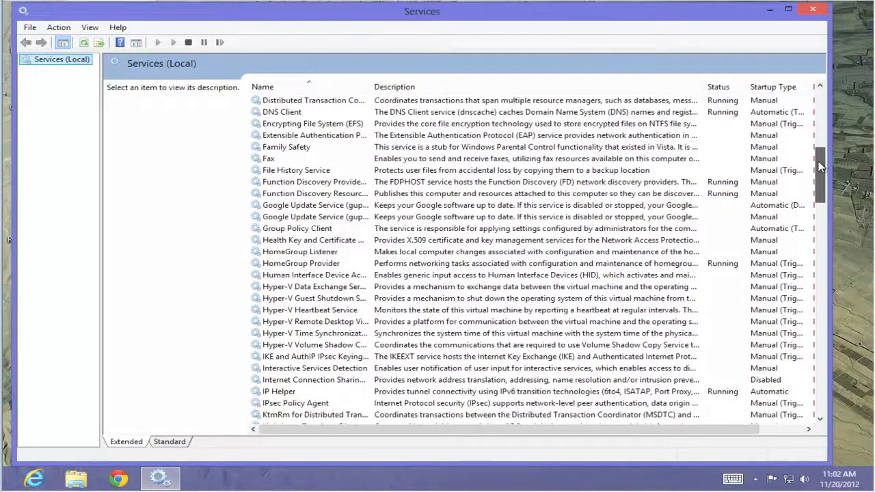
{"action": "left_click_drag", "start_coordinate": [820, 167], "coordinate": [820, 387]}
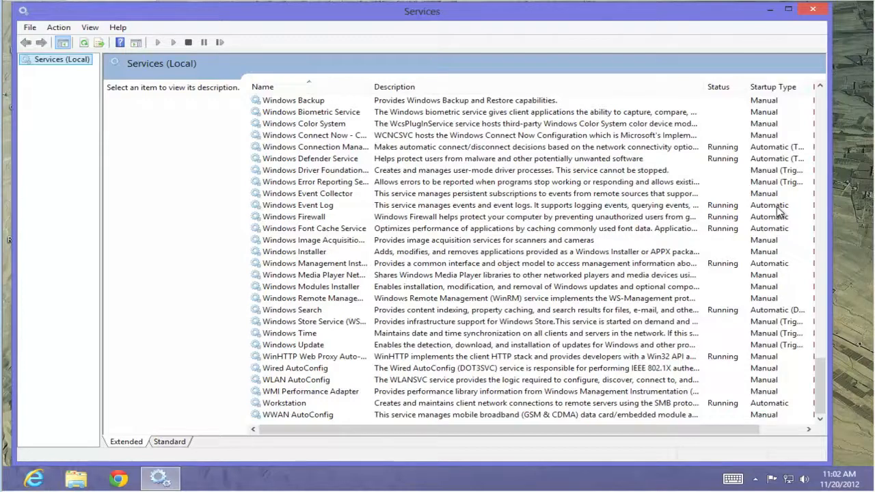
{"action": "left_click", "coordinate": [289, 206]}
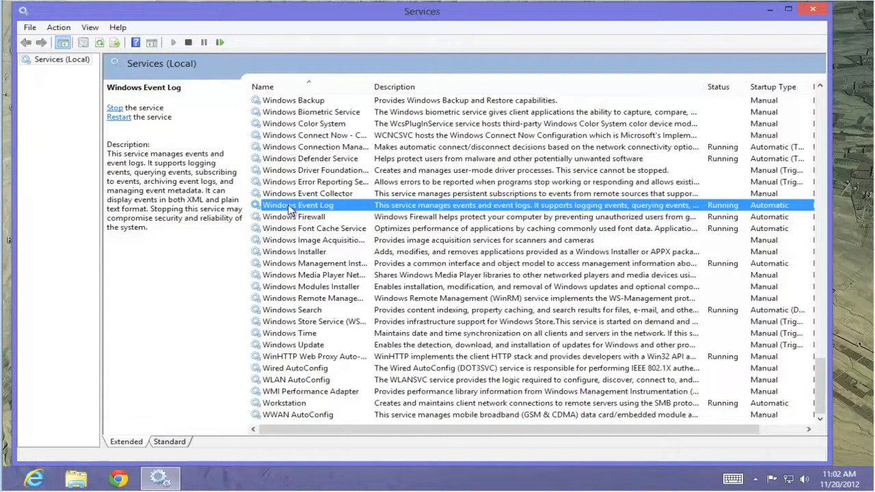
{"action": "right_click", "coordinate": [289, 210]}
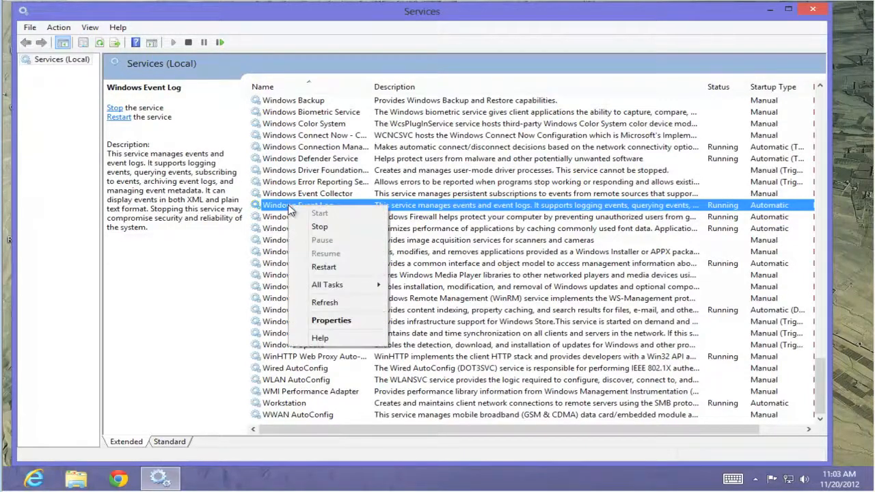
{"action": "left_click", "coordinate": [328, 322]}
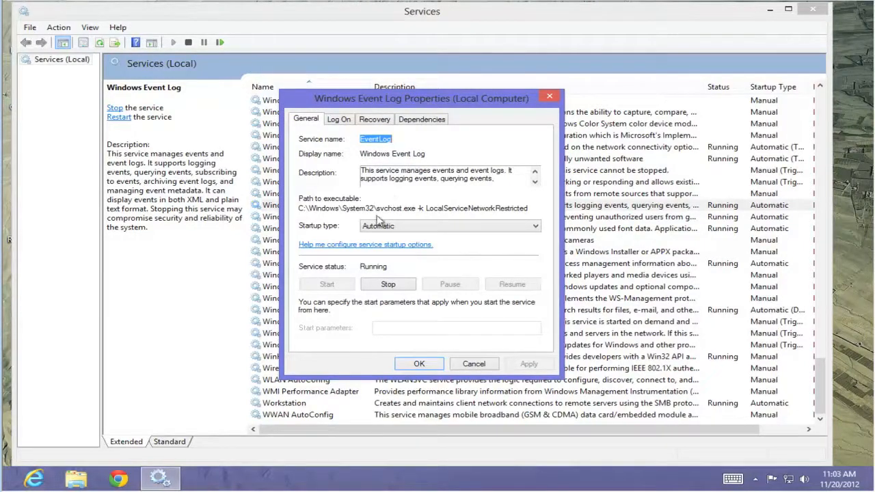
{"action": "left_click", "coordinate": [386, 286]}
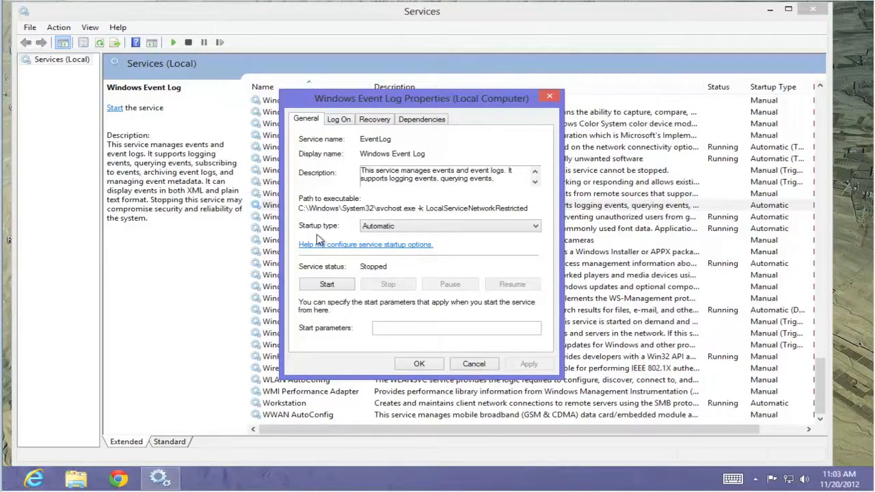
Step: Set the Windows Event Log startup type to Manual, apply the change, and close the properties and the Services console
{"action": "left_click", "coordinate": [536, 227]}
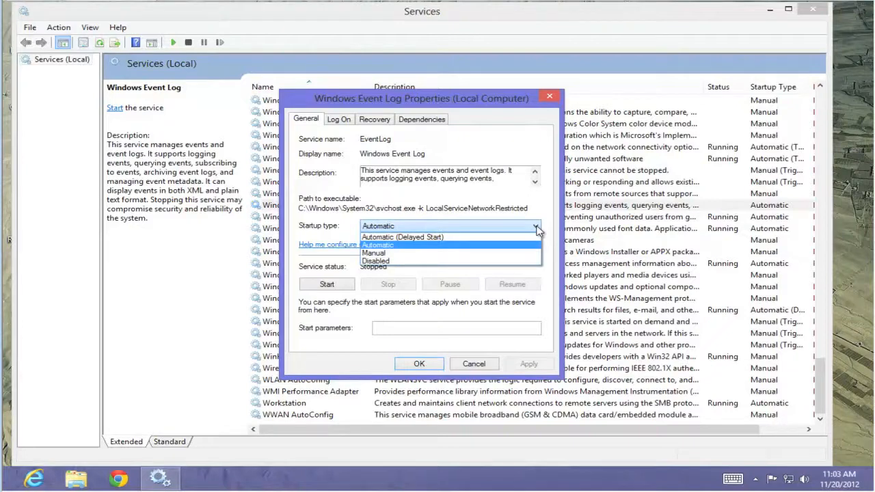
{"action": "left_click", "coordinate": [381, 253]}
{"action": "left_click", "coordinate": [528, 364]}
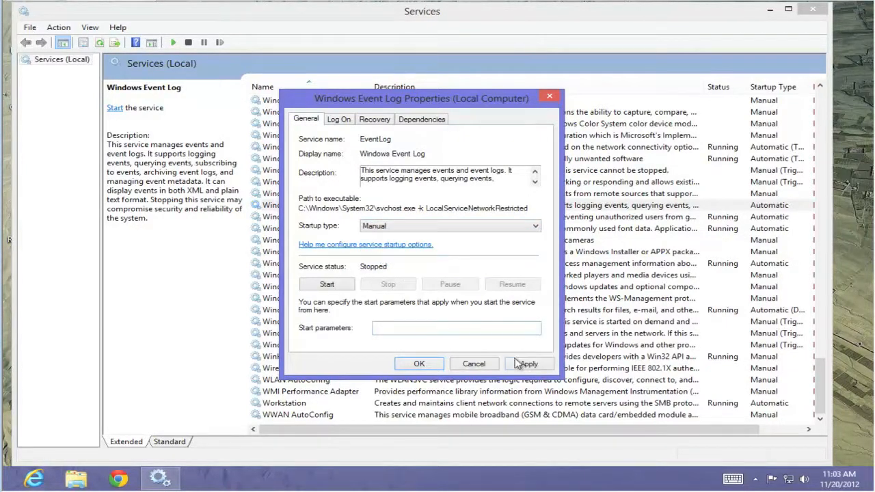
{"action": "left_click", "coordinate": [419, 363]}
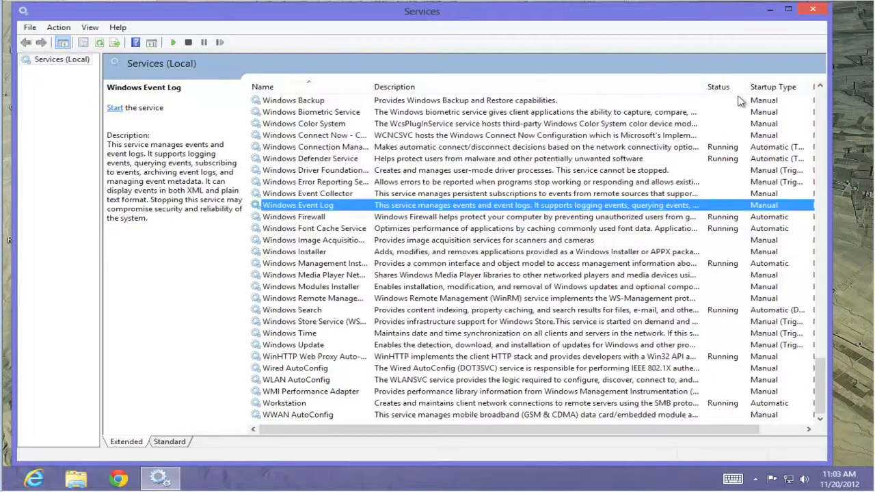
{"action": "left_click", "coordinate": [811, 11]}
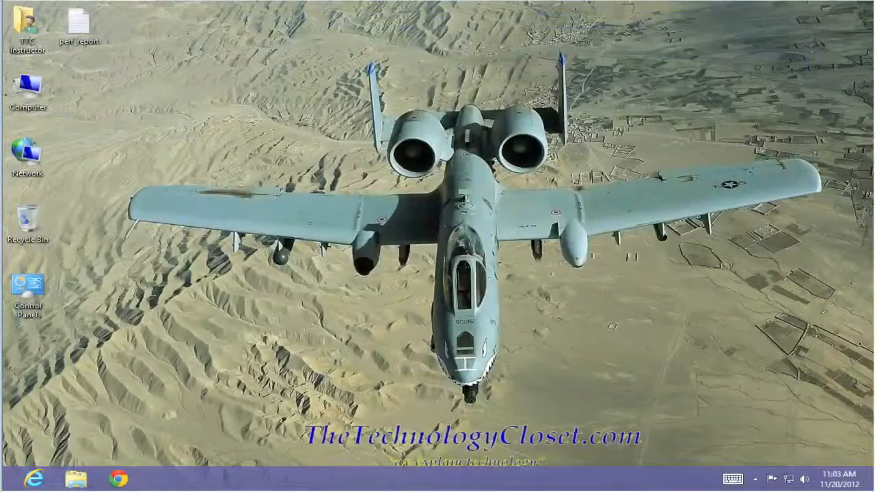